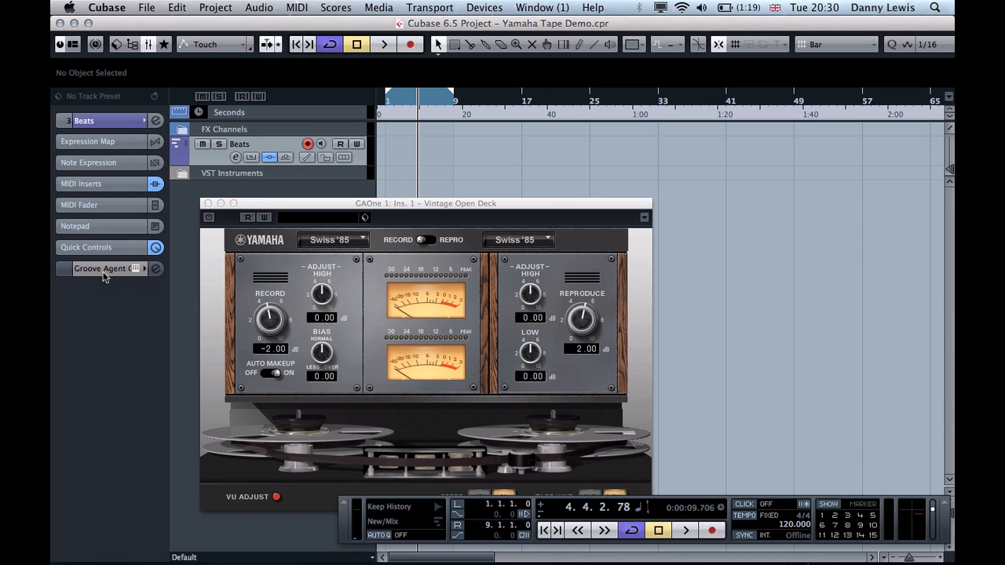
# - Inspect the Beats track's Groove Agent ONE instrument and its Beat Designer MIDI insert, closing each window after viewing
pyautogui.click(155, 269)
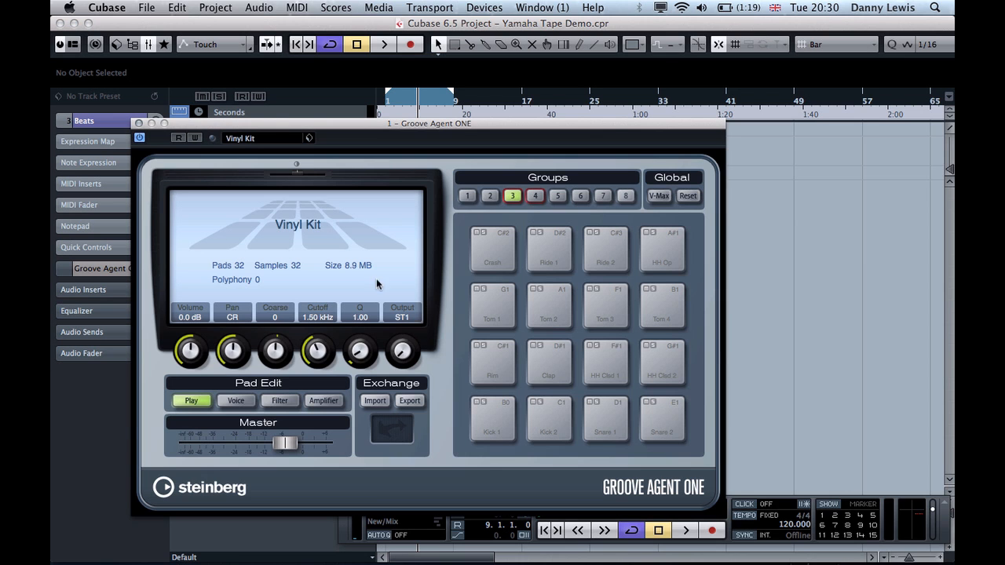
pyautogui.click(139, 123)
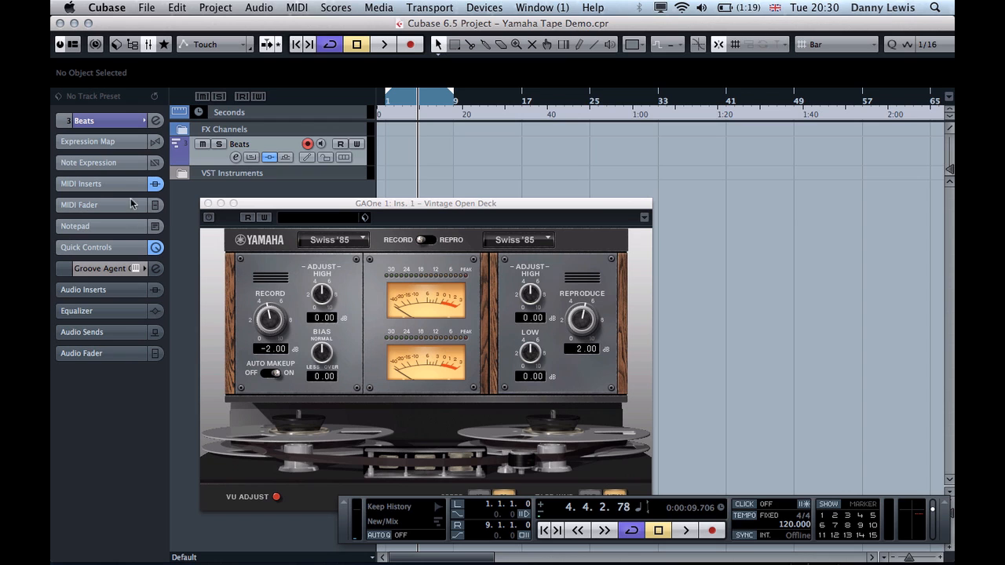
pyautogui.click(101, 187)
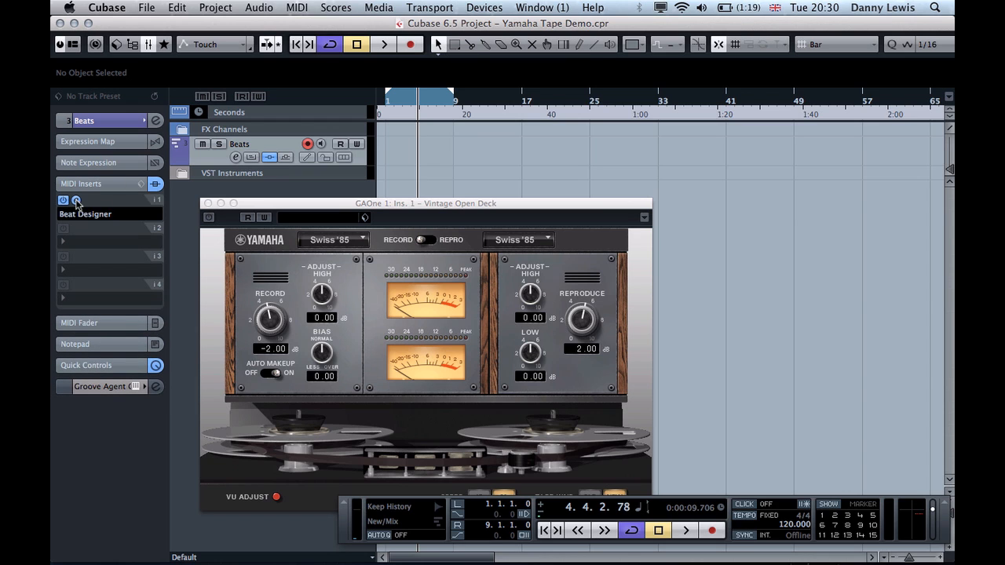
pyautogui.click(76, 201)
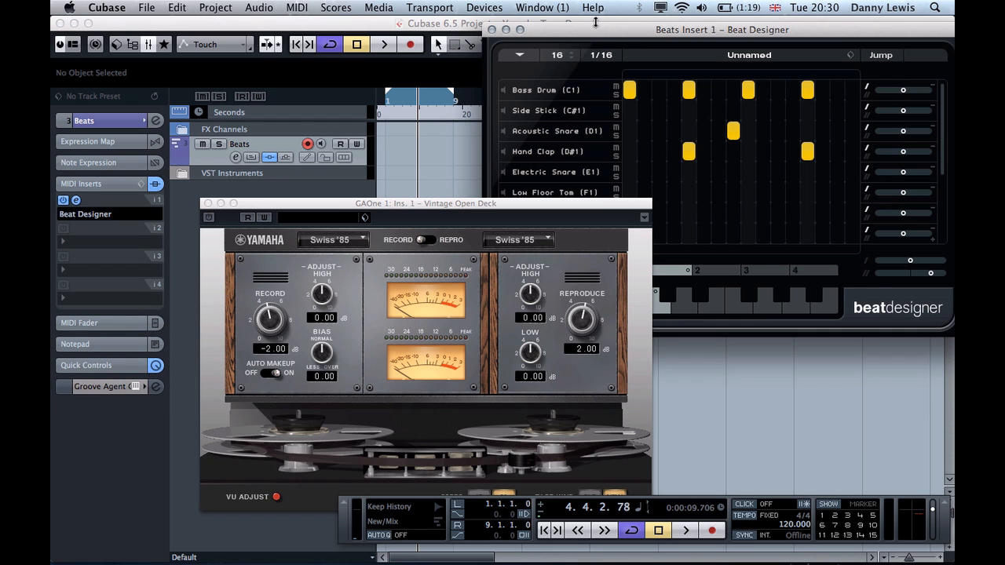
pyautogui.click(491, 29)
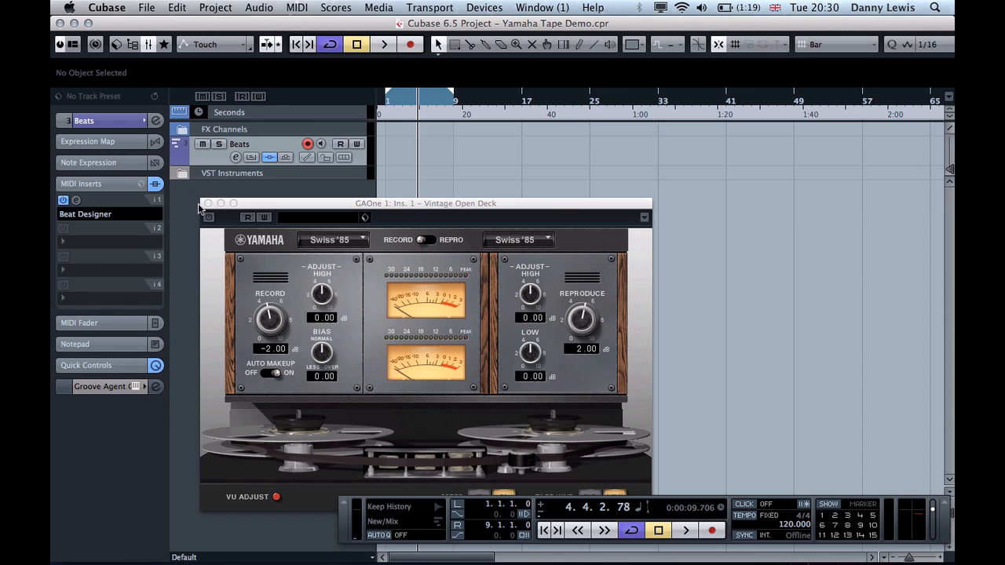
# - Start playback of the beat and switch on the Vintage Open Deck plug-in
pyautogui.click(202, 223)
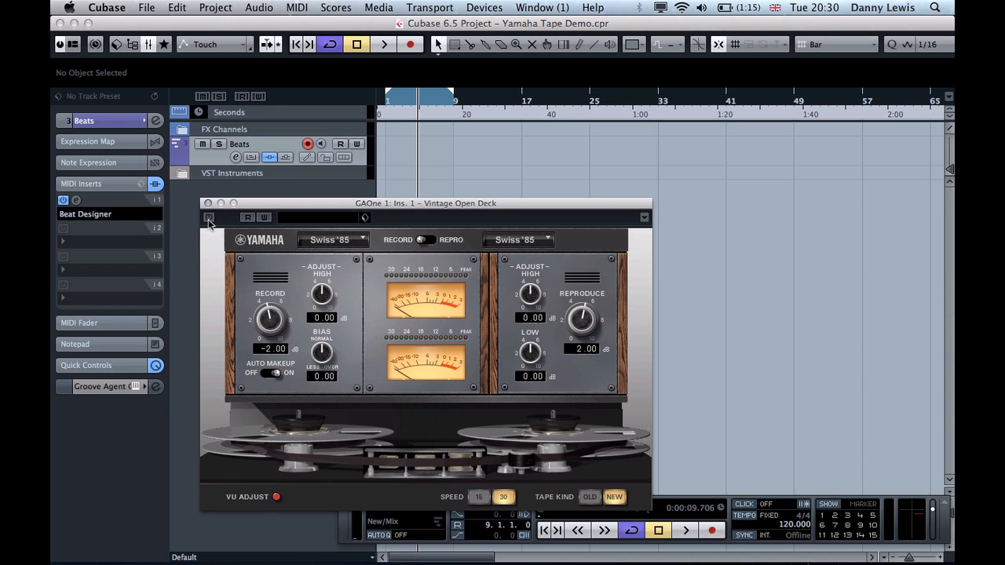
pyautogui.press('space')
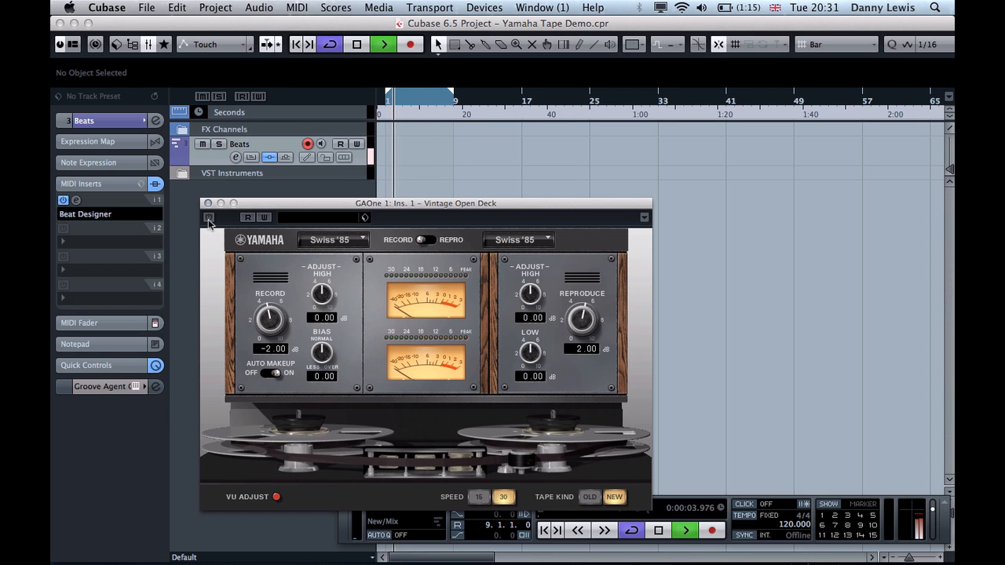
pyautogui.click(208, 219)
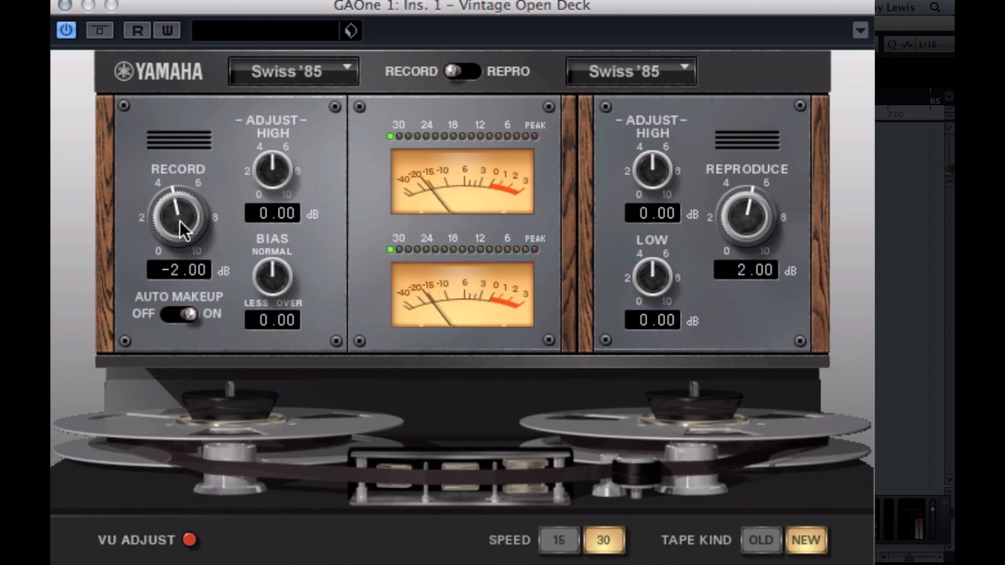
# - Raise the Vintage Open Deck's Record level in stages to 9.85 dB, and bring it back to 6.83 dB
pyautogui.moveTo(180, 223); pyautogui.dragTo(179, 177)
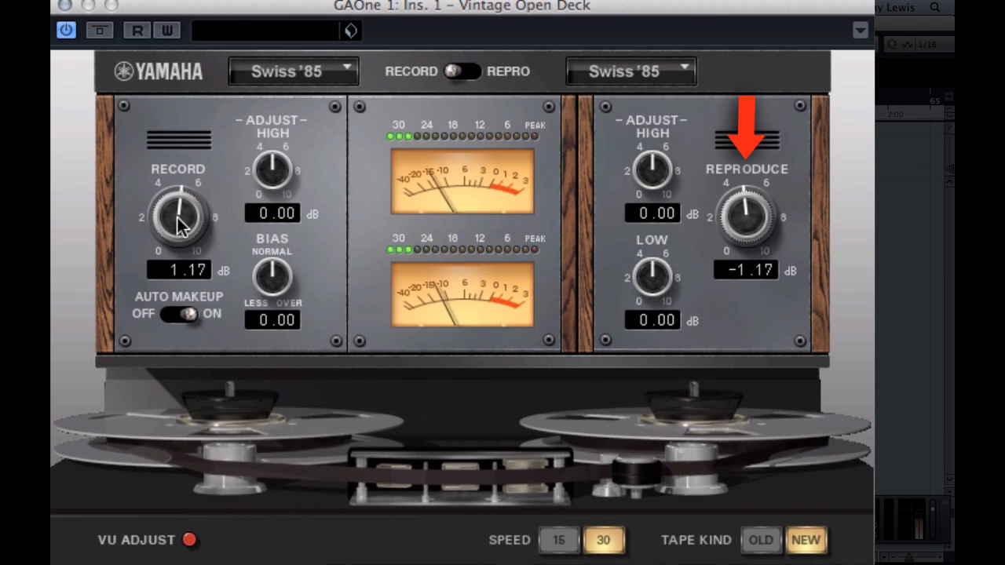
pyautogui.moveTo(181, 218); pyautogui.dragTo(179, 178)
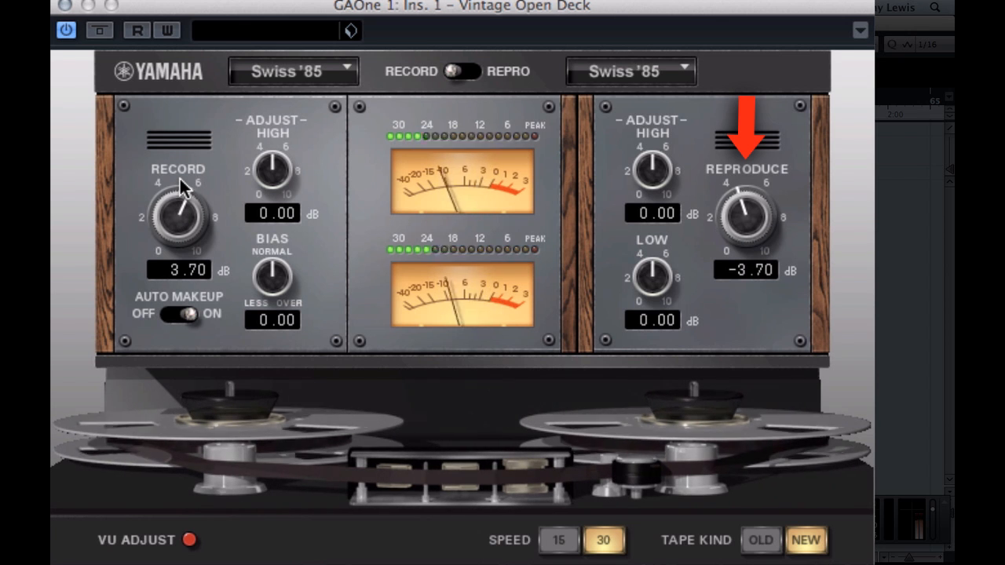
pyautogui.moveTo(180, 204); pyautogui.dragTo(176, 145)
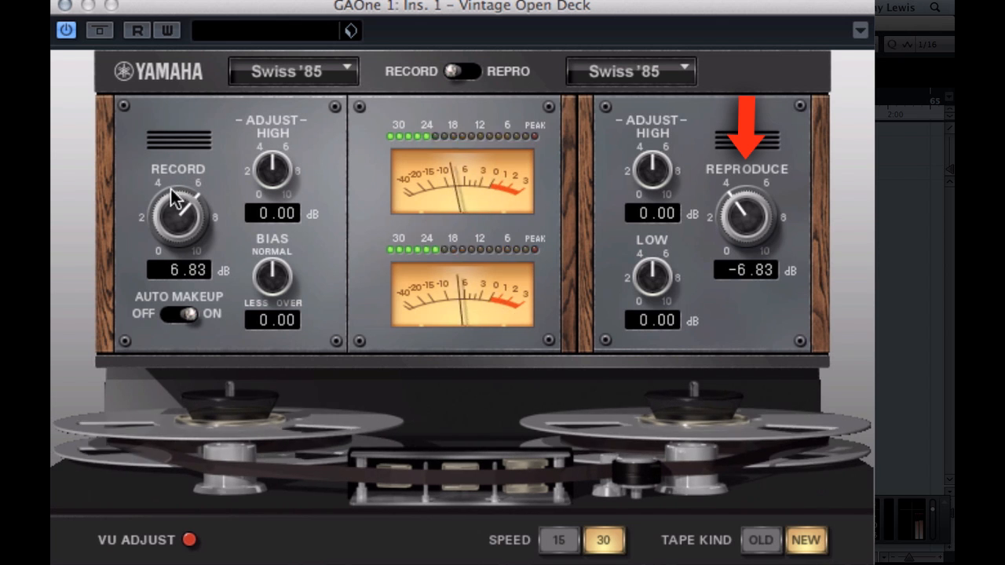
pyautogui.moveTo(179, 213); pyautogui.dragTo(178, 157)
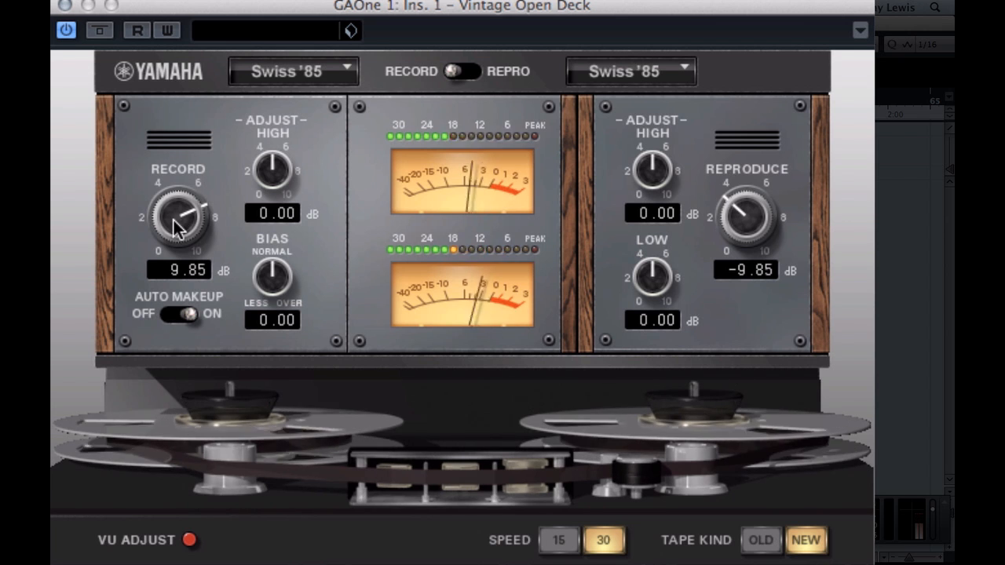
pyautogui.moveTo(184, 218); pyautogui.dragTo(200, 313)
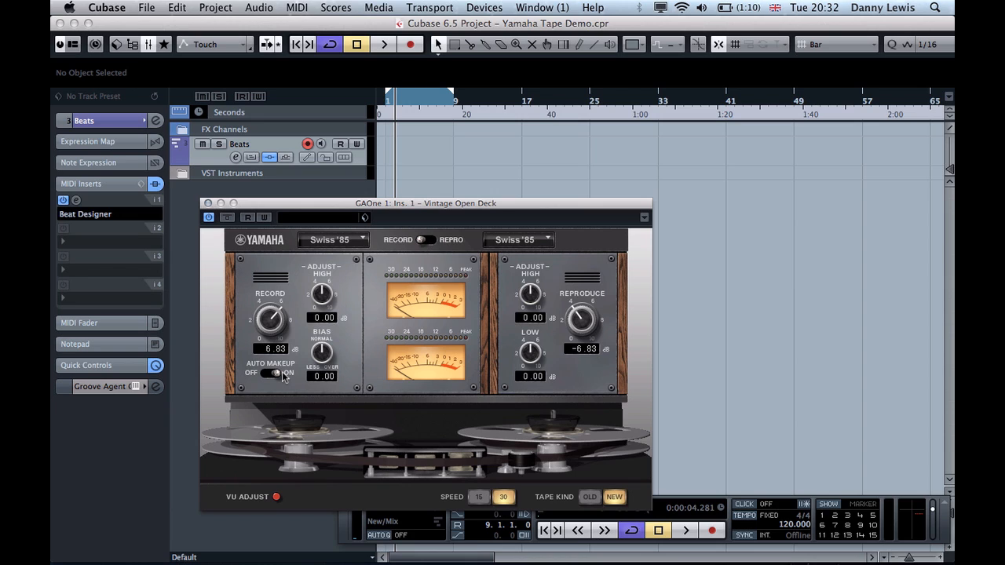
pyautogui.click(212, 219)
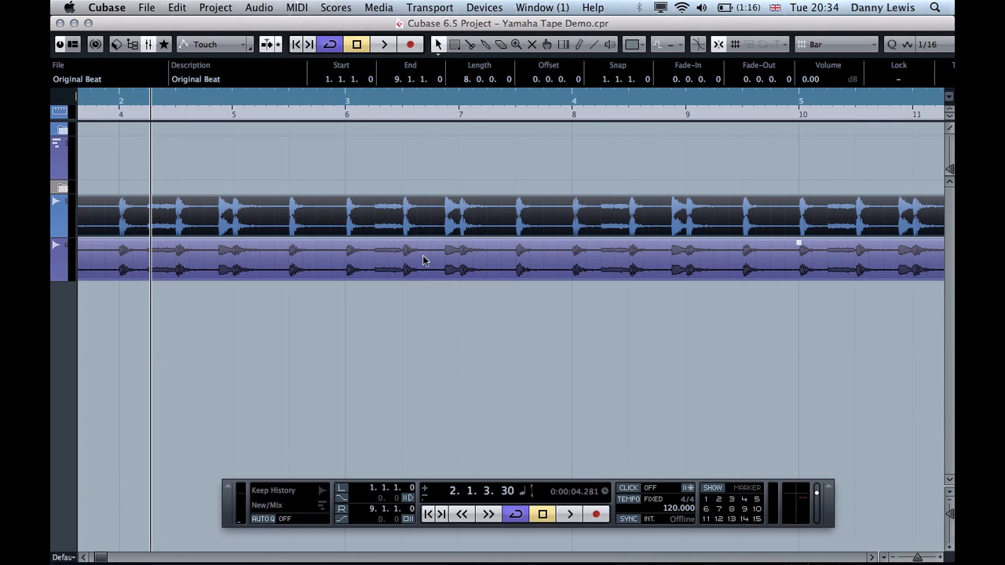
# - Set the track heights to four rows so the Original Beat and TAPE Beat waveforms are larger
pyautogui.click(437, 272)
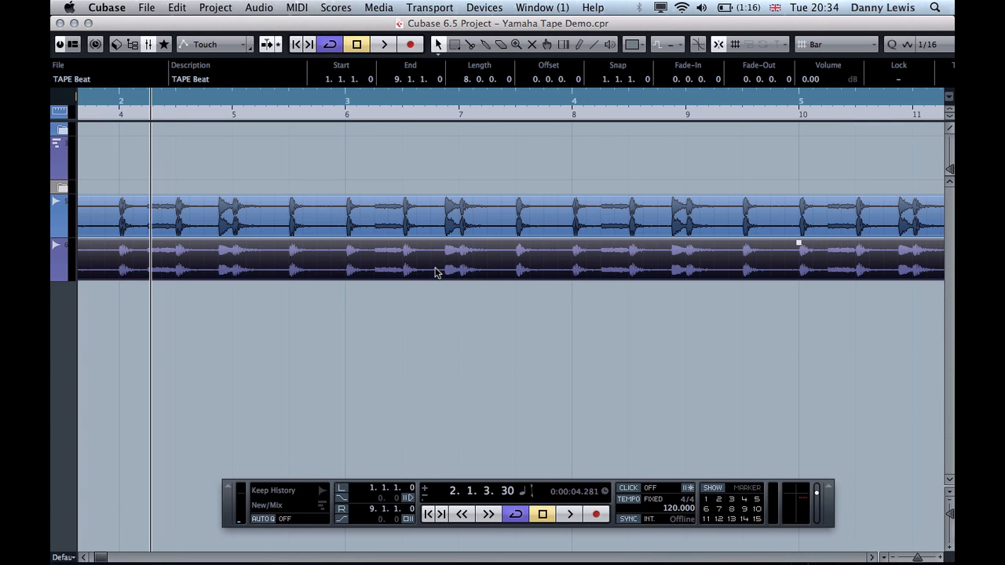
pyautogui.click(949, 492)
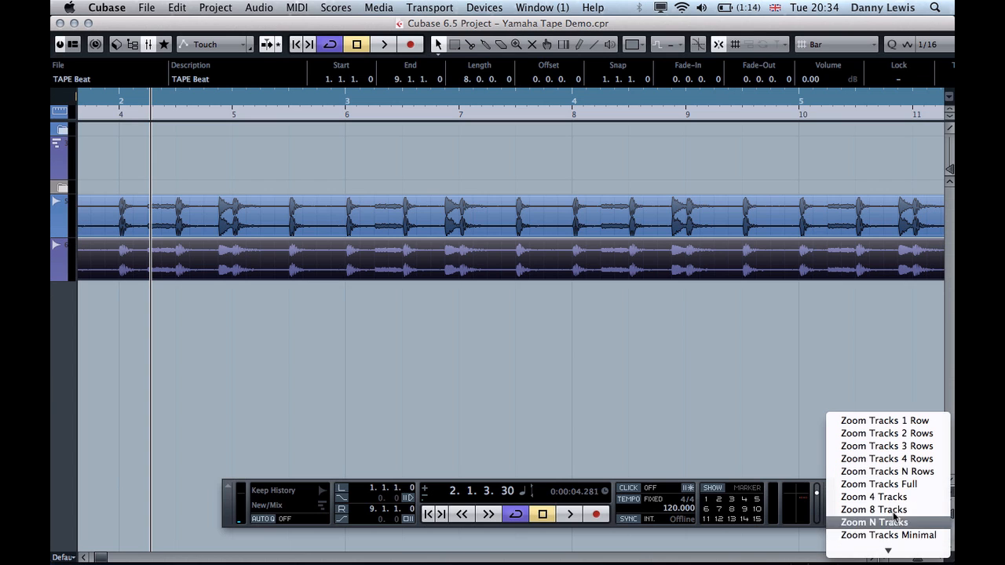
pyautogui.click(874, 459)
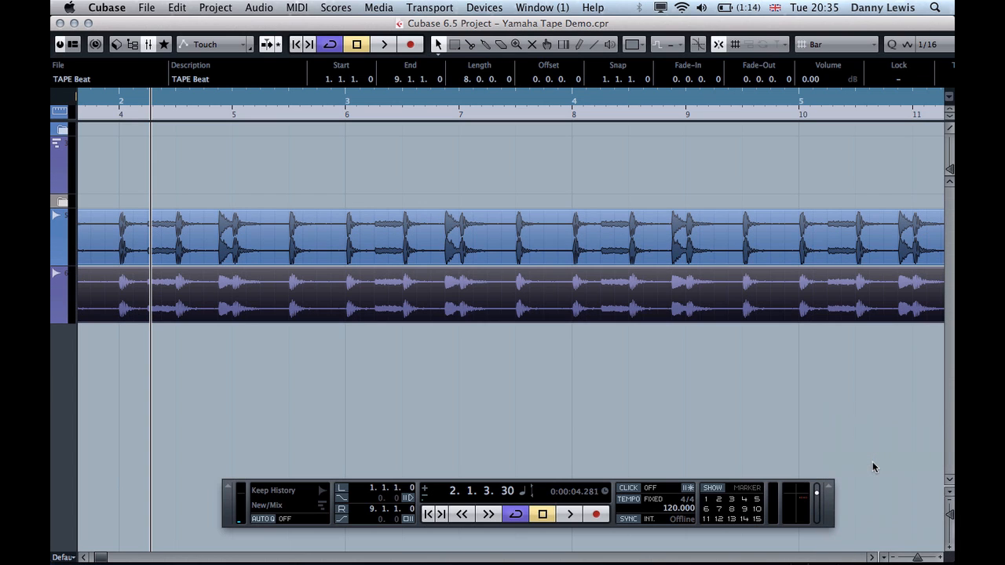
pyautogui.click(510, 366)
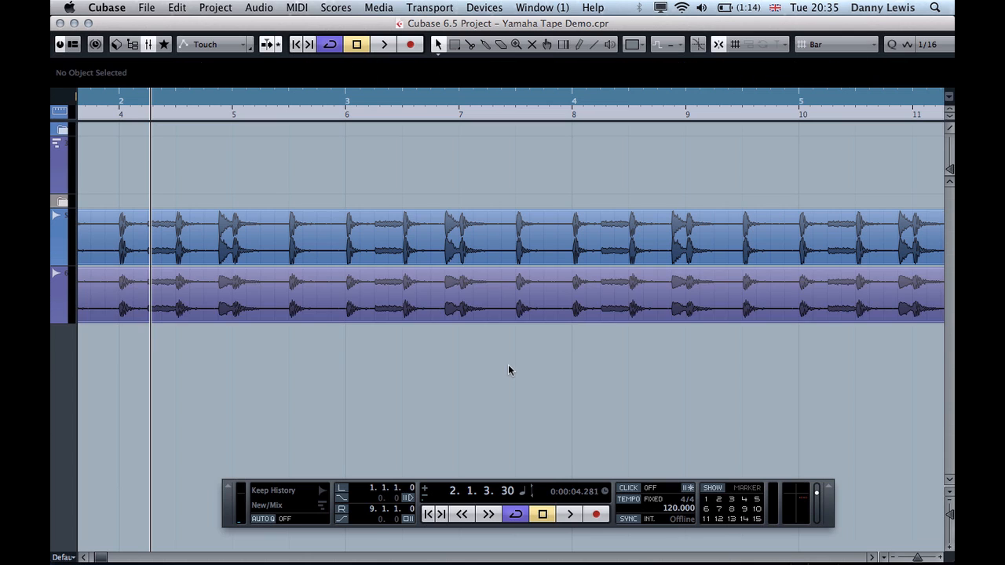
# - Normalize the TAPE Beat audio event to a maximum of 0.00 dB and deselect it
pyautogui.click(245, 307)
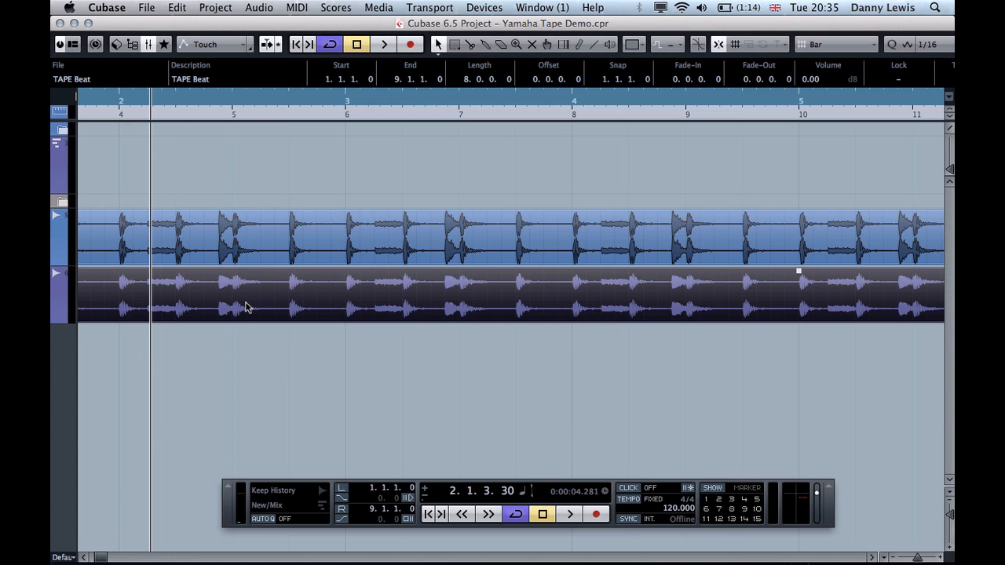
pyautogui.click(260, 8)
pyautogui.moveTo(282, 25)
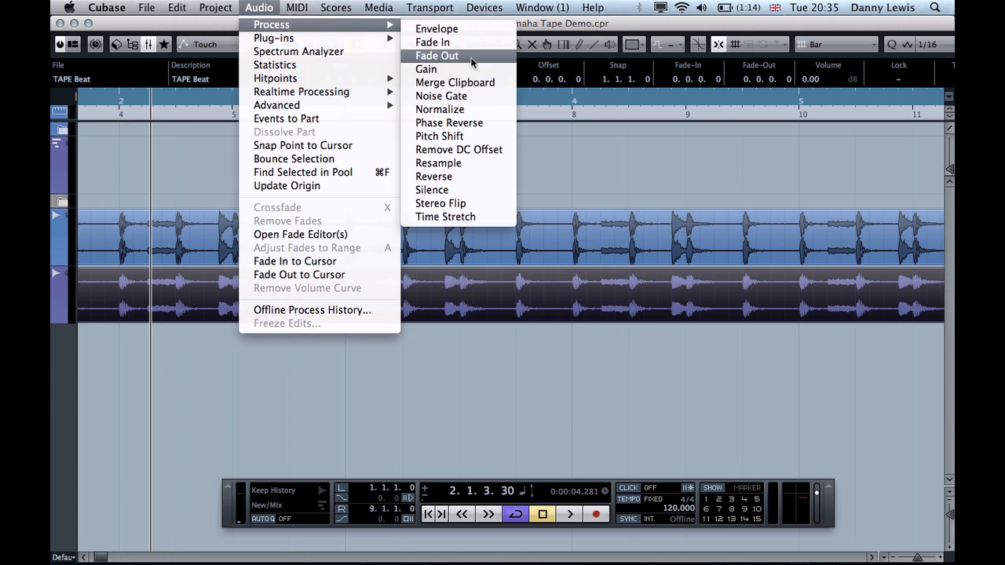
pyautogui.click(465, 110)
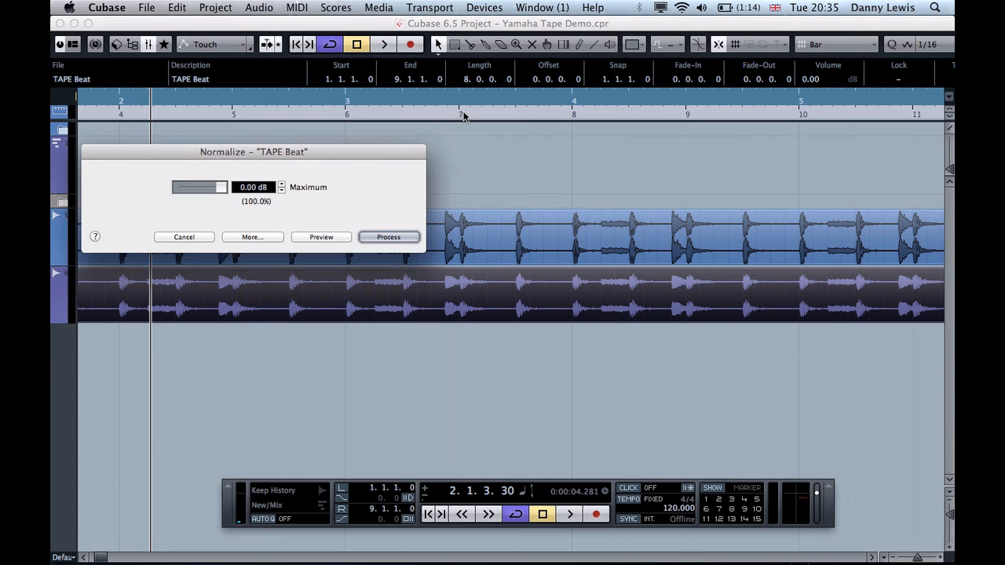
pyautogui.click(389, 238)
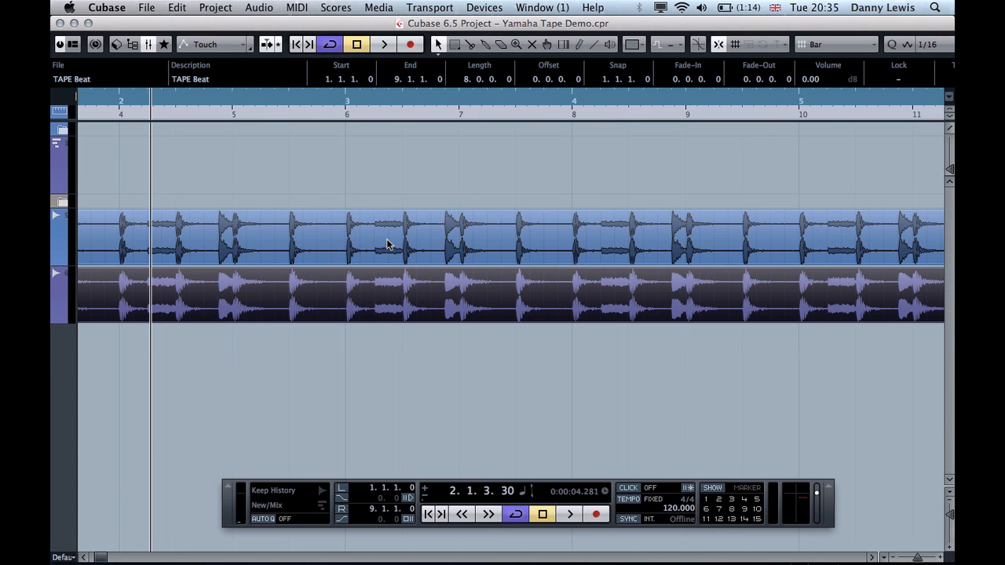
pyautogui.click(293, 365)
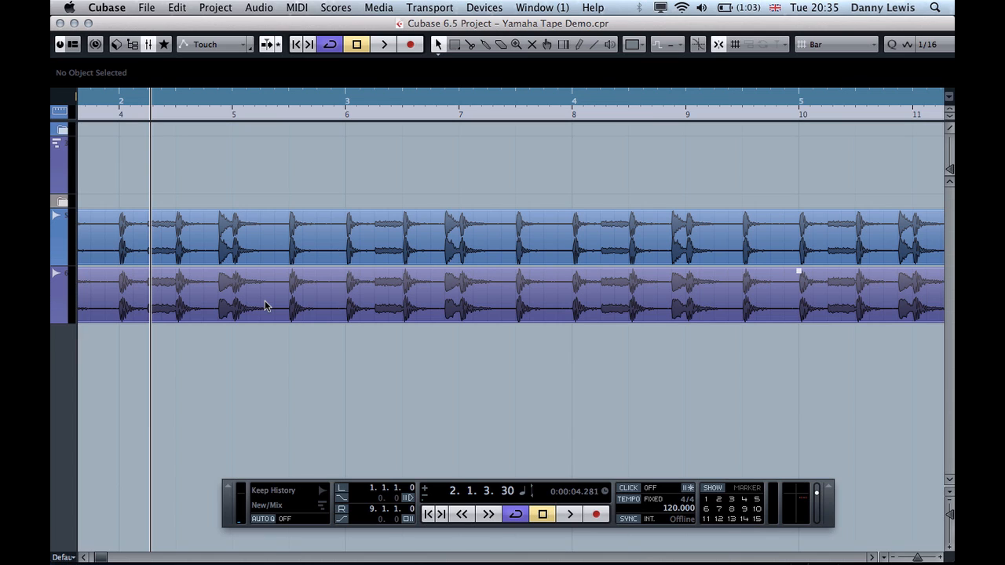
# - Compare the Original Beat and TAPE Beat waveforms, examining their transients up close around bars 4 and 5 and across the whole loop
pyautogui.click(619, 115)
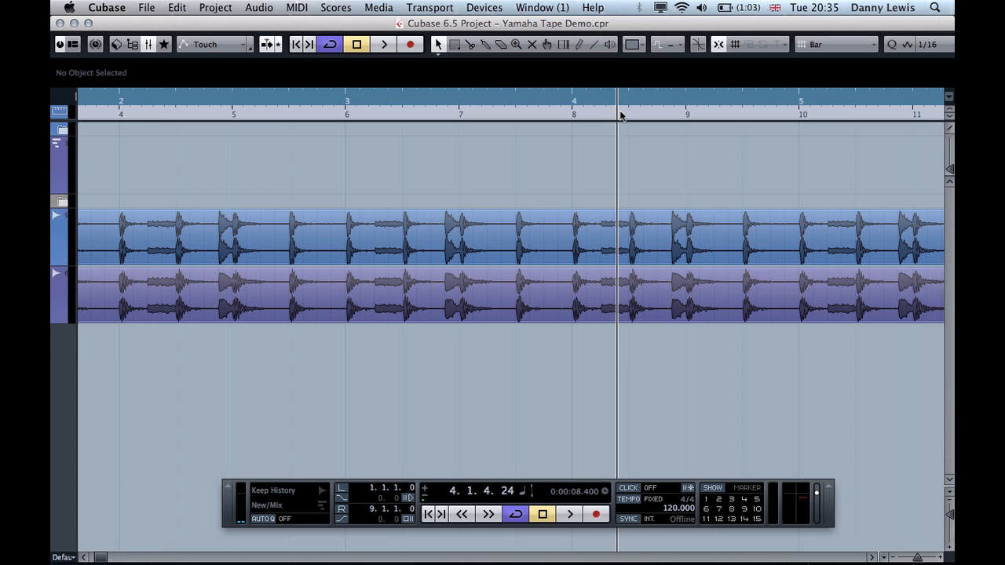
pyautogui.press('h')
pyautogui.press('h')
pyautogui.press('h')
pyautogui.press('h')
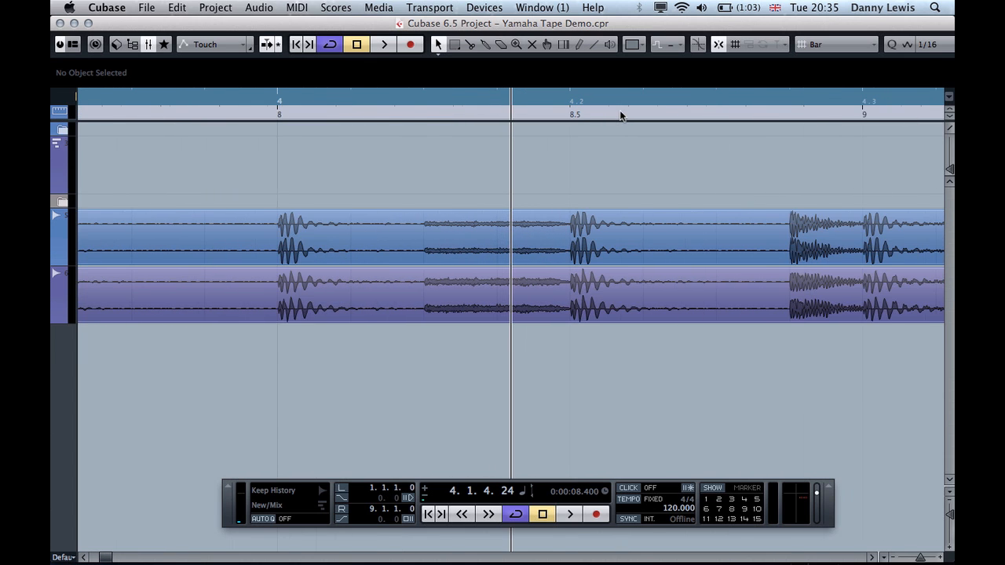
pyautogui.press('g')
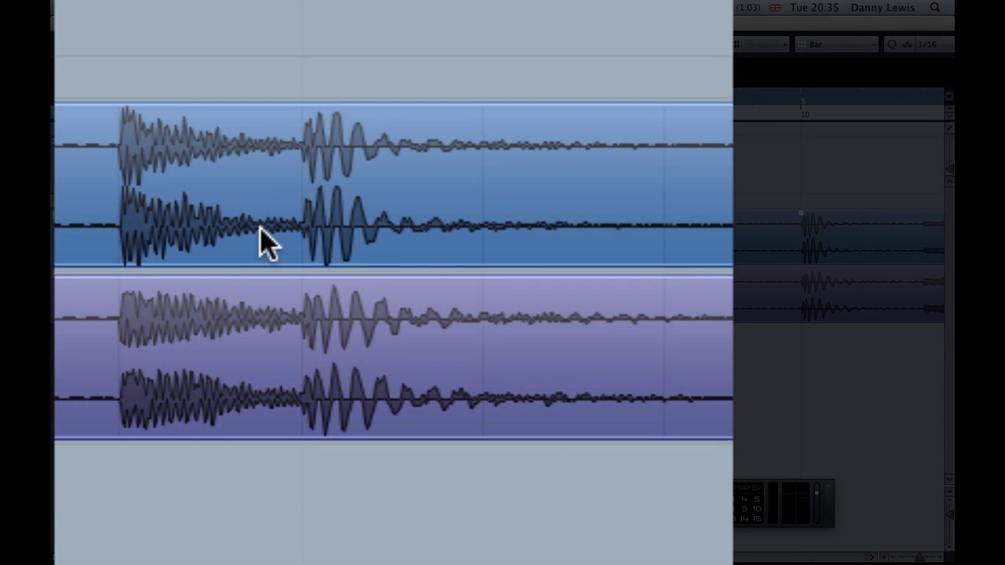
pyautogui.hscroll(5, 425, 323)
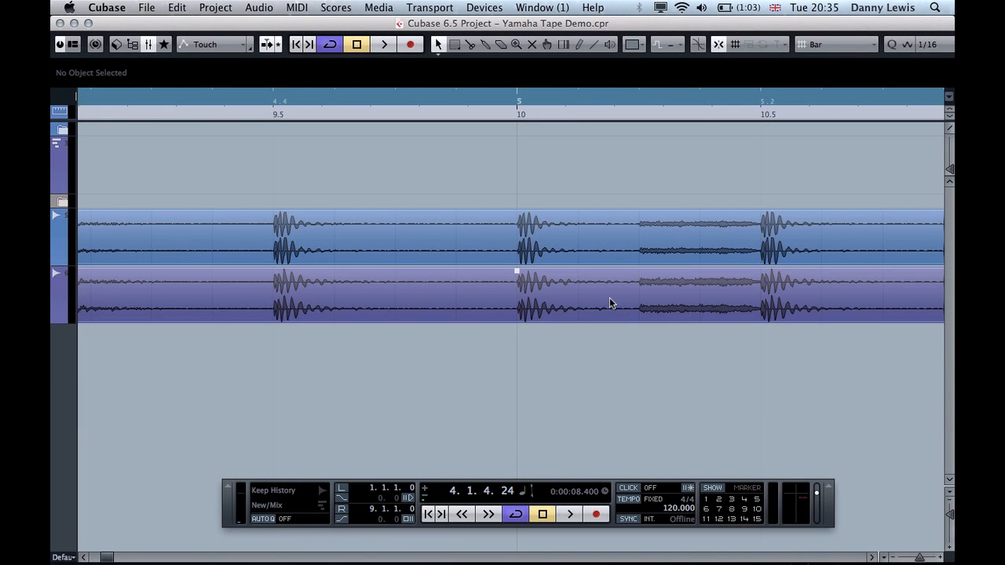
pyautogui.press('g')
pyautogui.press('g')
pyautogui.press('g')
pyautogui.press('g')
pyautogui.press('g')
pyautogui.press('g')
pyautogui.press('g')
pyautogui.press('g')
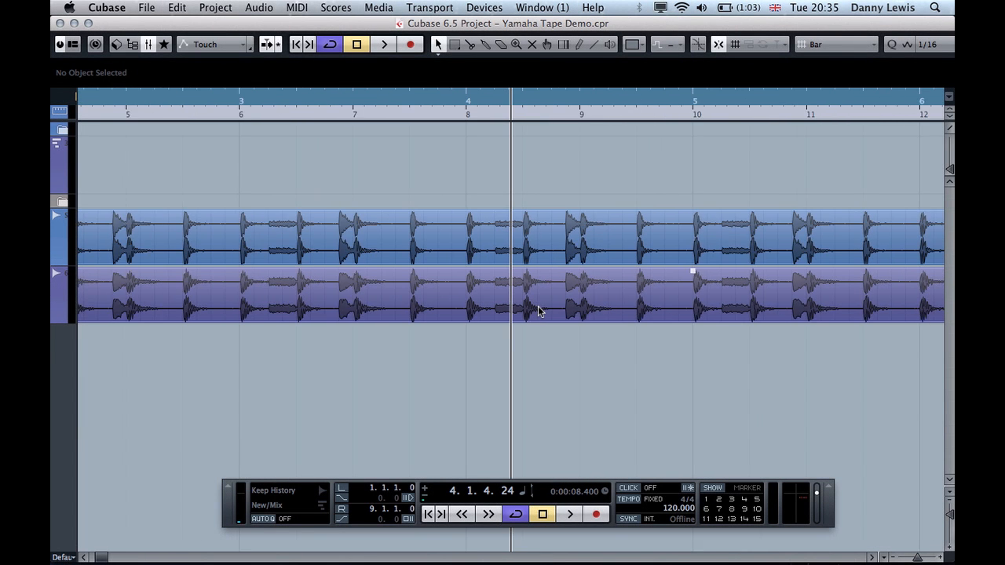
pyautogui.press('g')
pyautogui.press('g')
pyautogui.press('g')
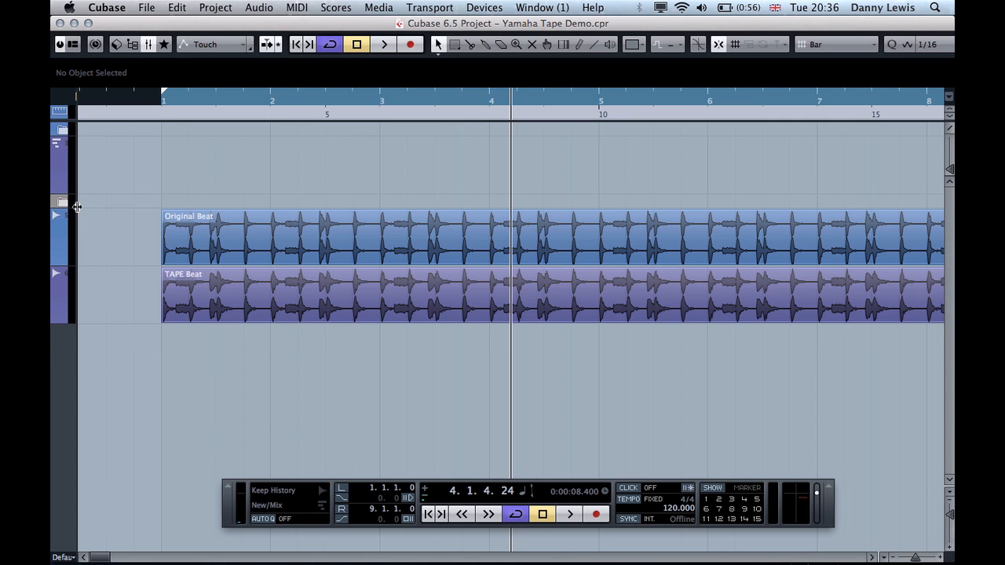
# - Widen the track list, show the Inspector and select the Beats track
pyautogui.moveTo(76, 207); pyautogui.dragTo(368, 231)
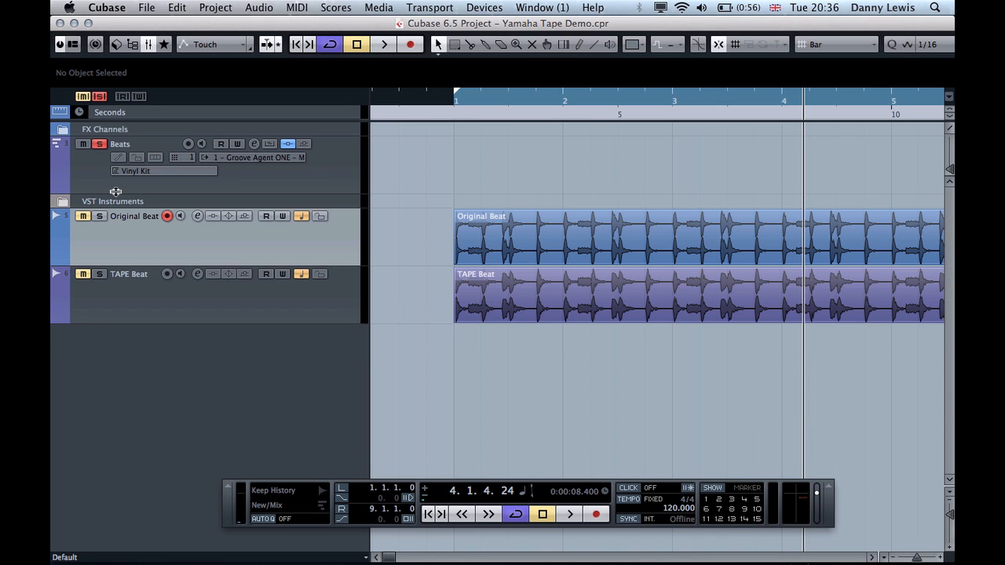
pyautogui.click(94, 48)
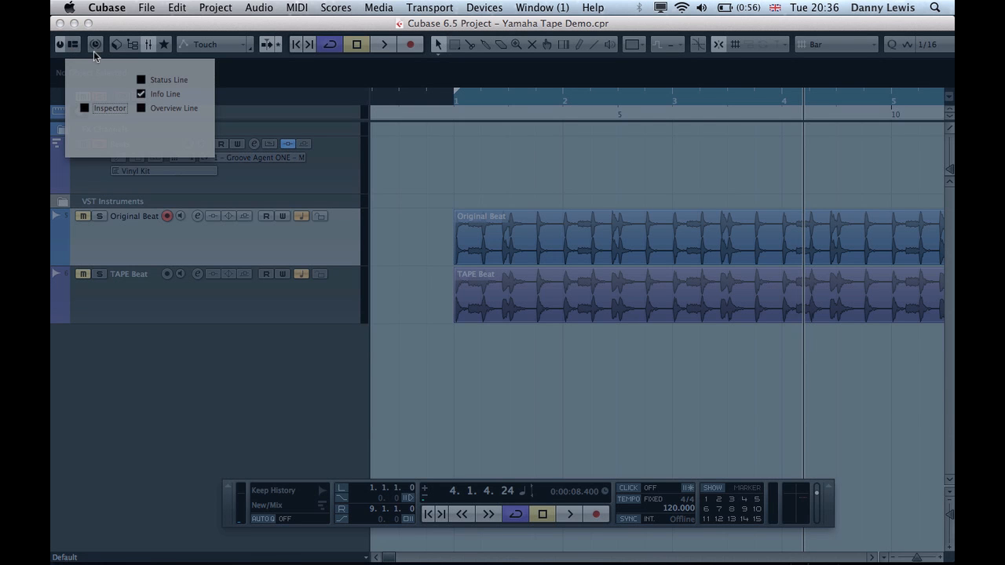
pyautogui.click(87, 109)
pyautogui.click(249, 256)
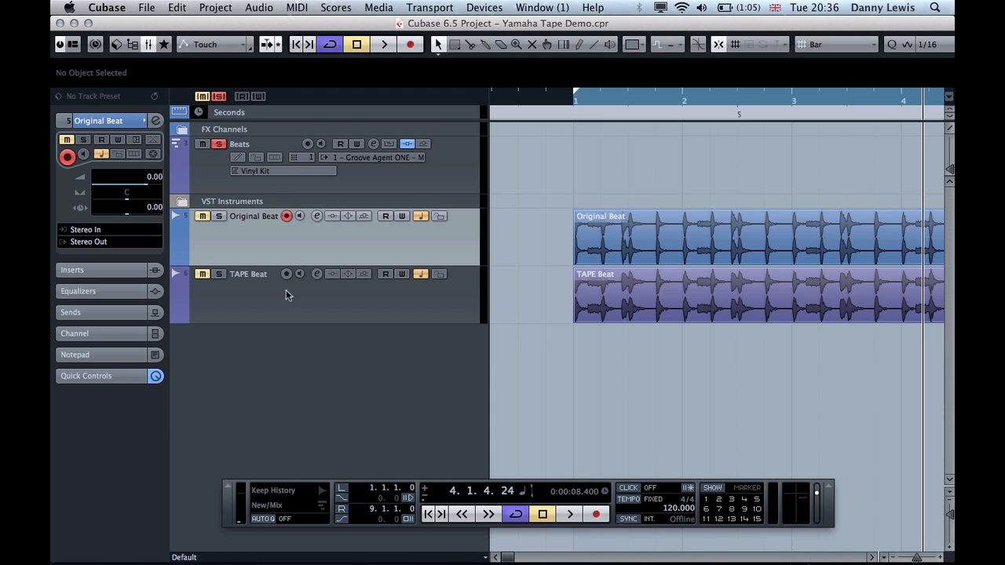
pyautogui.click(211, 175)
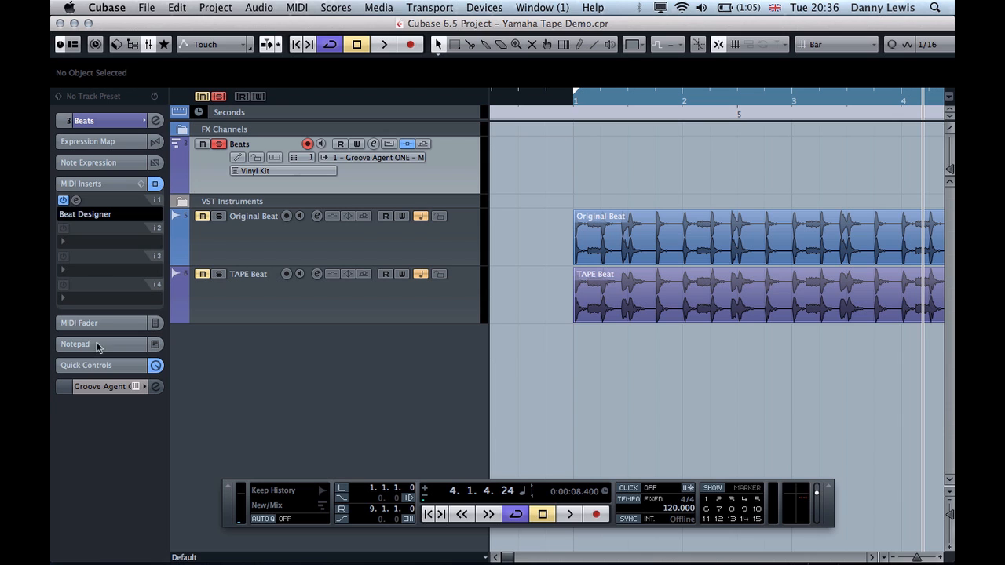
# - Open the Vintage Open Deck from the Beats track's audio inserts and move its window up above the transport
pyautogui.click(85, 366)
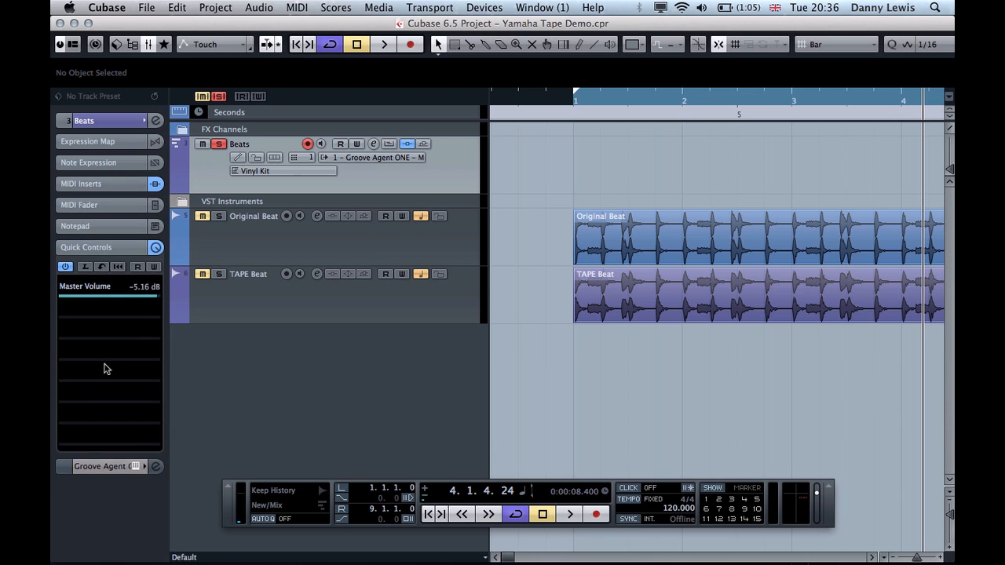
pyautogui.click(95, 245)
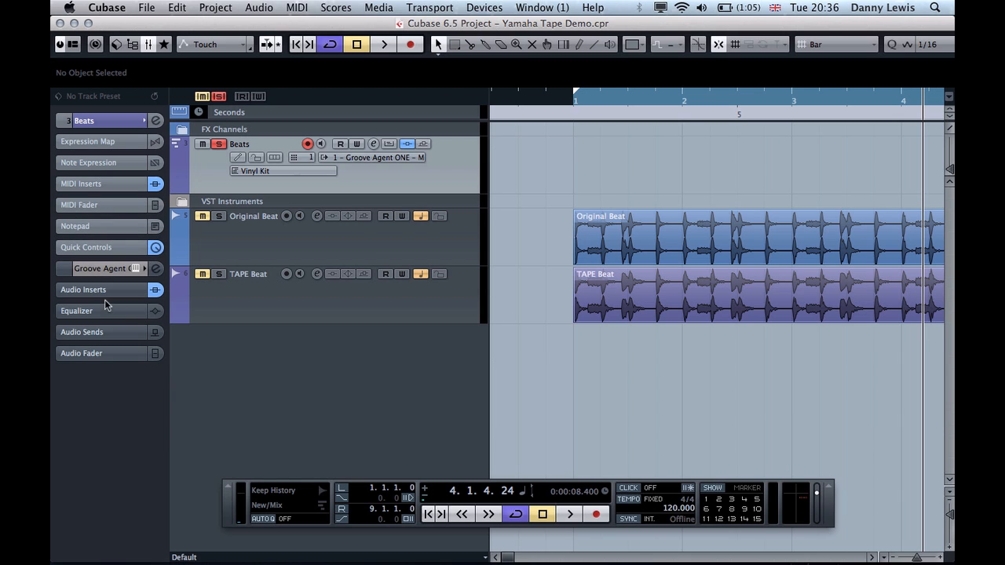
pyautogui.click(103, 291)
pyautogui.click(87, 307)
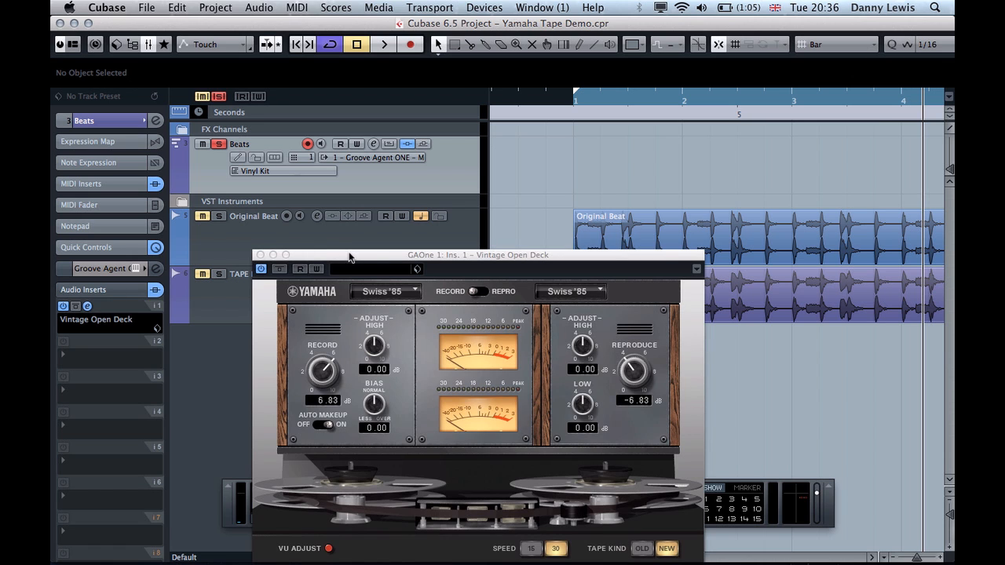
pyautogui.moveTo(347, 255); pyautogui.dragTo(319, 149)
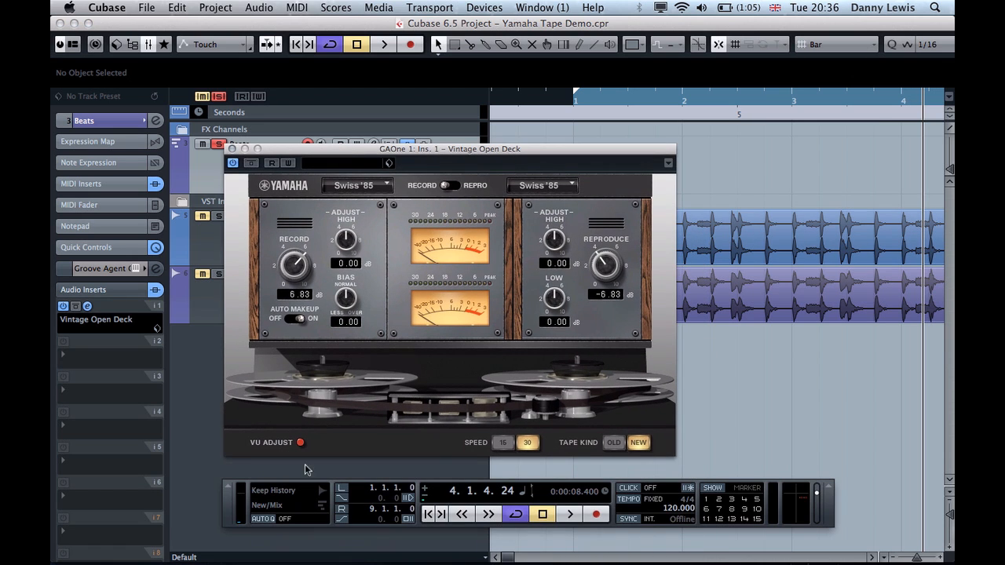